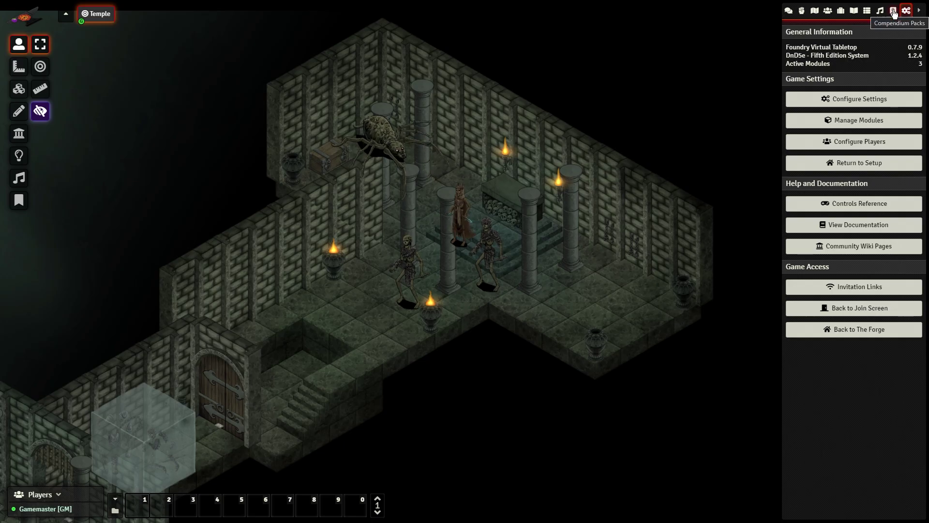
- Check the import option for the Temple scene in the CinderLight Maps compendium, leaving it without importing
{"action": "left_click", "coordinate": [893, 11]}
{"action": "scroll", "coordinate": [865, 239], "scroll_direction": "down", "scroll_amount": 5}
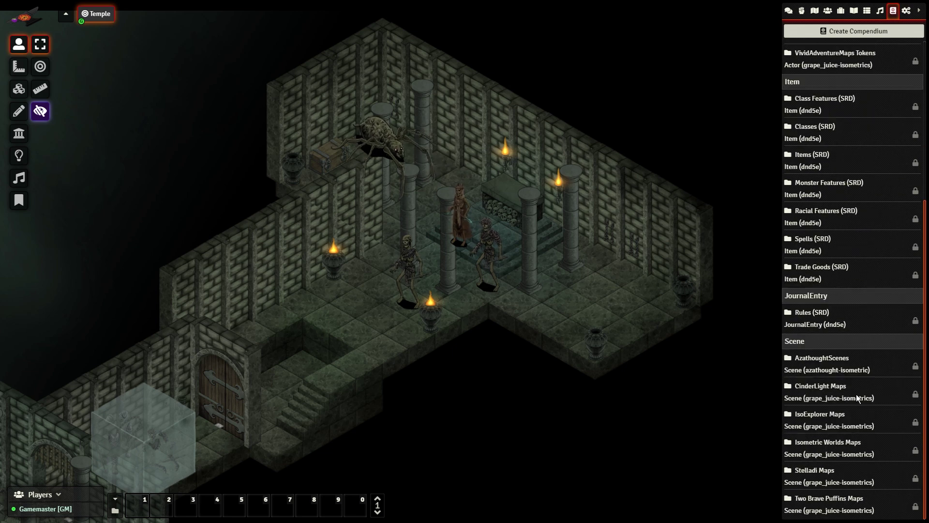
{"action": "left_click", "coordinate": [817, 387]}
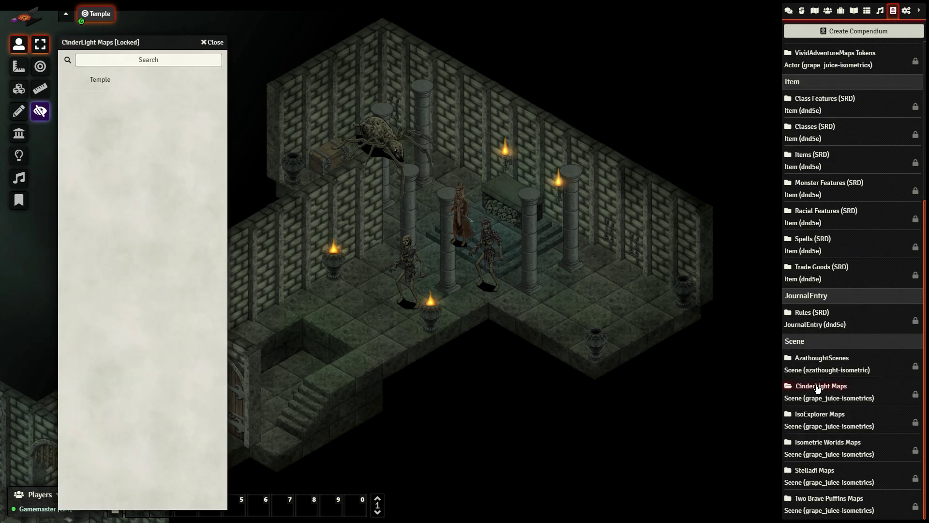
{"action": "right_click", "coordinate": [85, 76]}
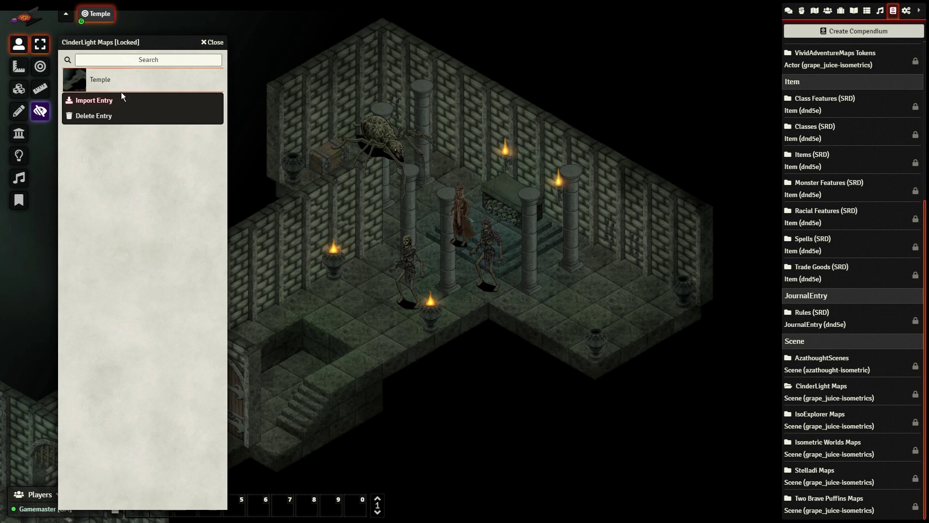
{"action": "left_click", "coordinate": [210, 43]}
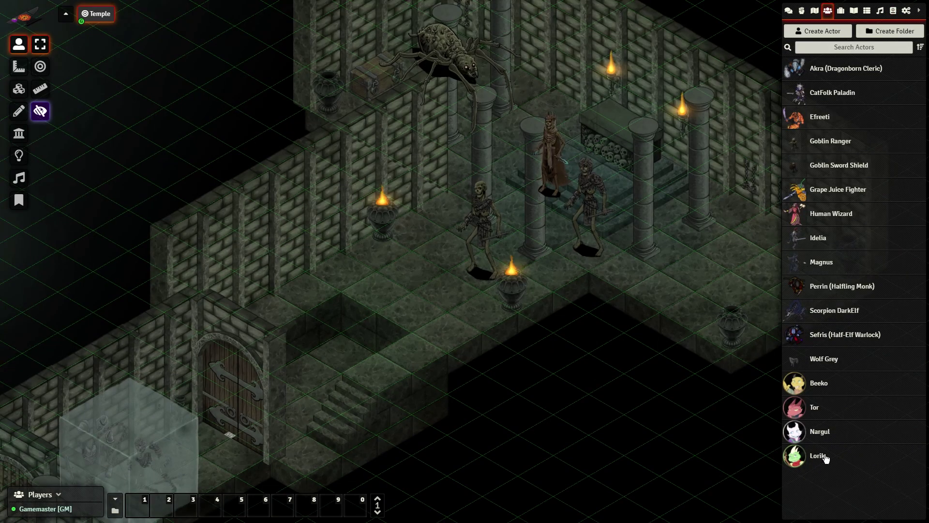
- Place the Beeko, Tor, Nargul and Lorik actors as a cluster of tokens on the temple floor above the sunken stairs
{"action": "left_click_drag", "start_coordinate": [795, 383], "coordinate": [411, 301]}
{"action": "left_click_drag", "start_coordinate": [803, 417], "coordinate": [463, 303]}
{"action": "left_click_drag", "start_coordinate": [794, 431], "coordinate": [411, 261]}
{"action": "left_click_drag", "start_coordinate": [795, 456], "coordinate": [380, 288]}
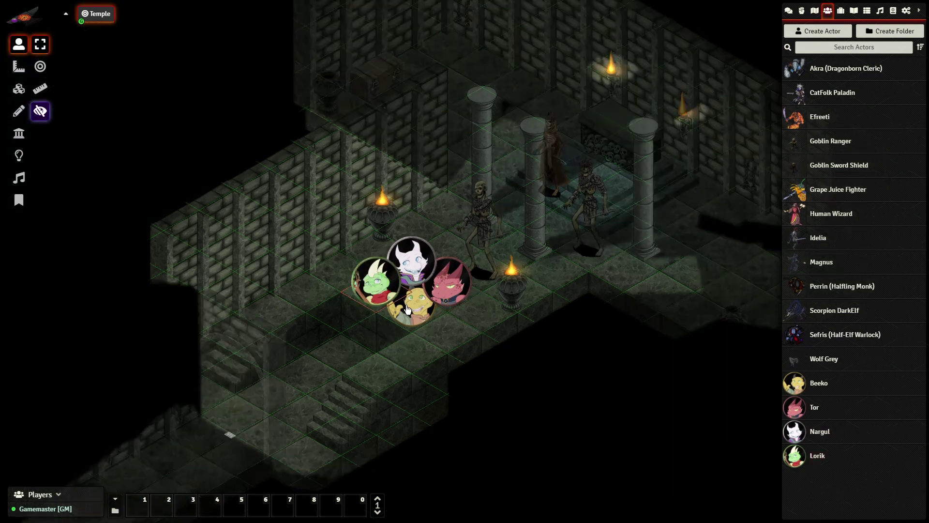
{"action": "left_click", "coordinate": [469, 408]}
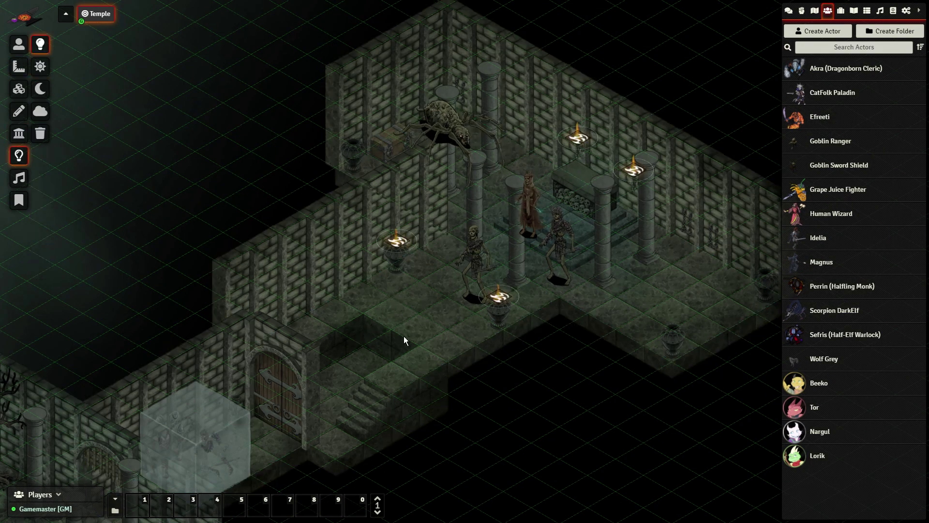
- Look over the temple scene with the lighting, tile and measurement controls active
{"action": "left_click_drag", "start_coordinate": [447, 329], "coordinate": [466, 373]}
{"action": "left_click", "coordinate": [19, 89]}
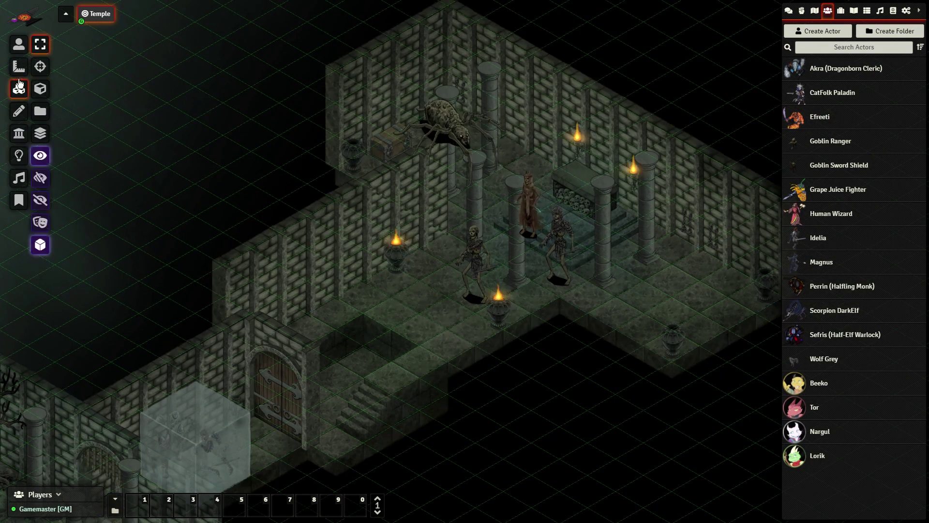
{"action": "left_click", "coordinate": [18, 67]}
{"action": "left_click_drag", "start_coordinate": [446, 298], "coordinate": [412, 381]}
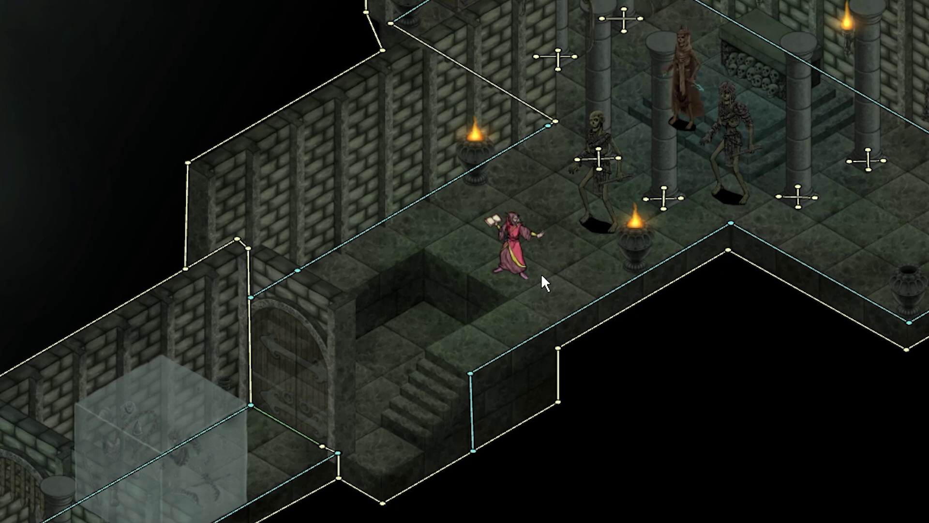
- Move the wizard token from the temple floor to the landing by the stairs and up to the back of the pit
{"action": "left_click", "coordinate": [511, 281]}
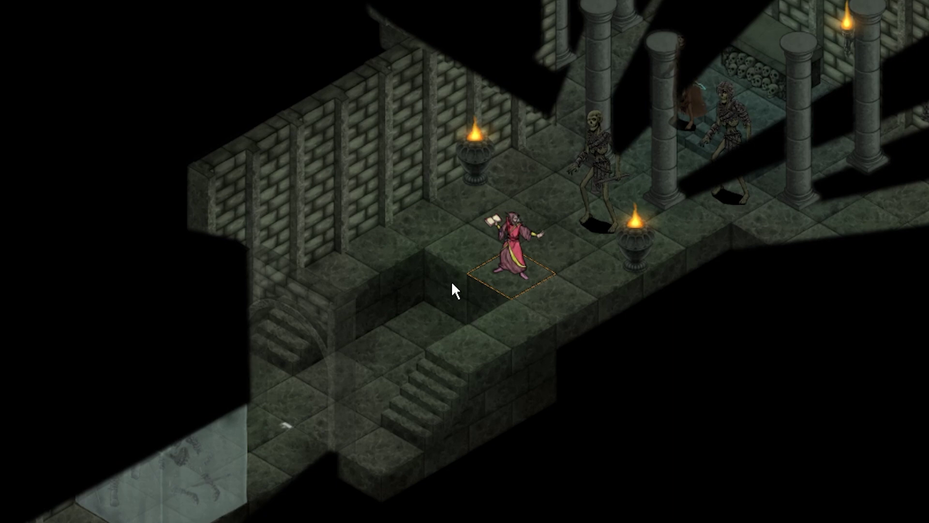
{"action": "left_click_drag", "start_coordinate": [511, 278], "coordinate": [426, 365]}
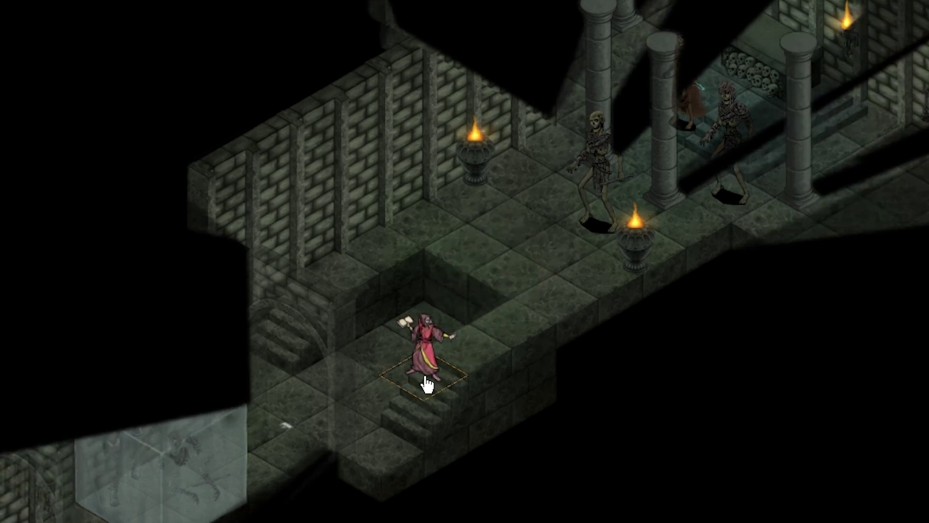
{"action": "left_click", "coordinate": [457, 448]}
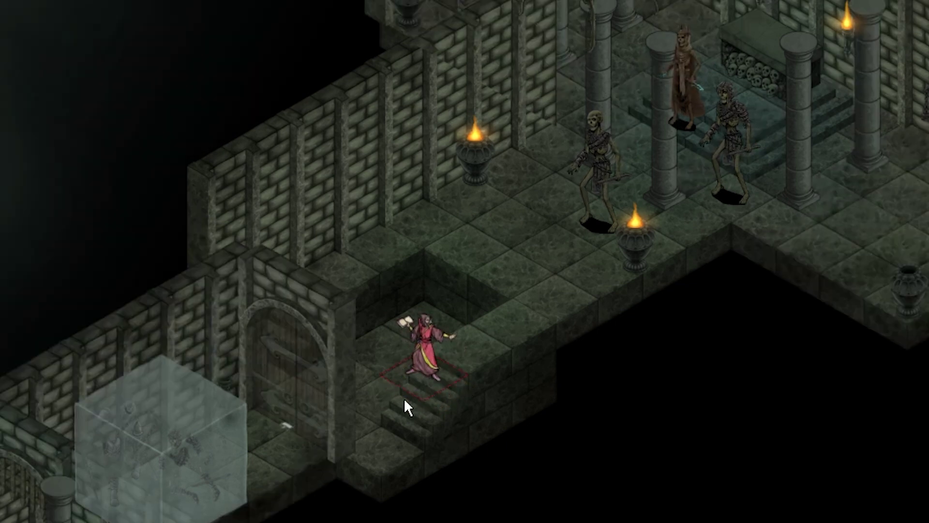
{"action": "left_click", "coordinate": [426, 386]}
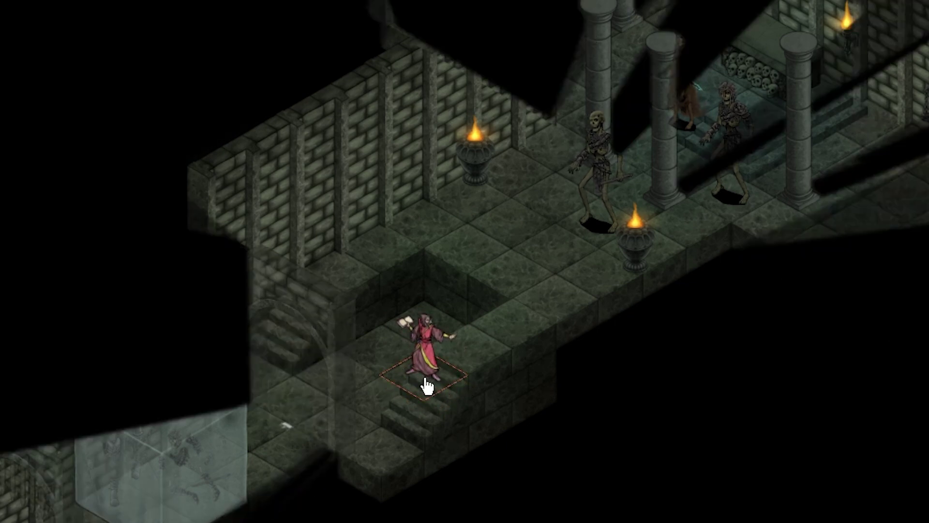
{"action": "left_click_drag", "start_coordinate": [459, 399], "coordinate": [435, 276]}
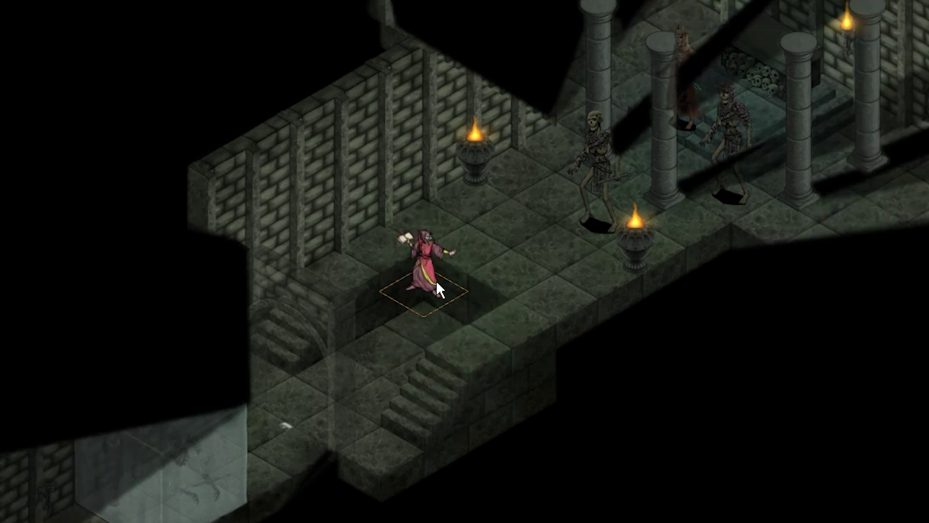
- Move the wizard token one tile forward onto the sunken floor and set its elevation to 5 ft
{"action": "scroll", "coordinate": [440, 338], "scroll_direction": "up", "scroll_amount": 2}
{"action": "scroll", "coordinate": [542, 322], "scroll_direction": "up", "scroll_amount": 4}
{"action": "left_click_drag", "start_coordinate": [565, 300], "coordinate": [632, 207]}
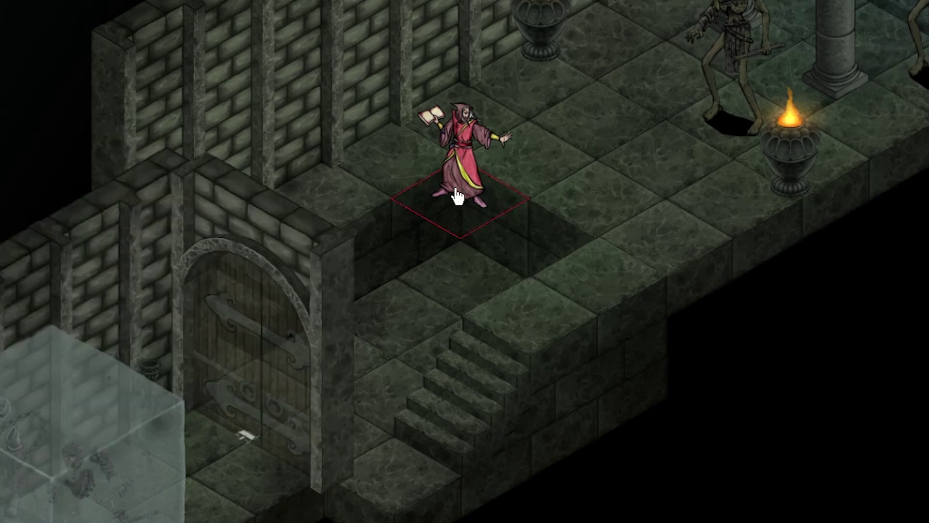
{"action": "left_click", "coordinate": [474, 256]}
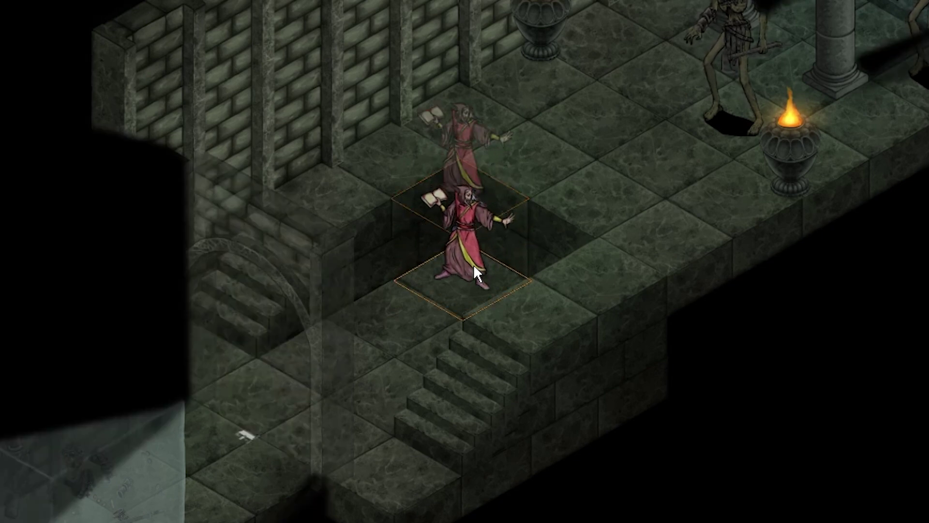
{"action": "right_click", "coordinate": [463, 281]}
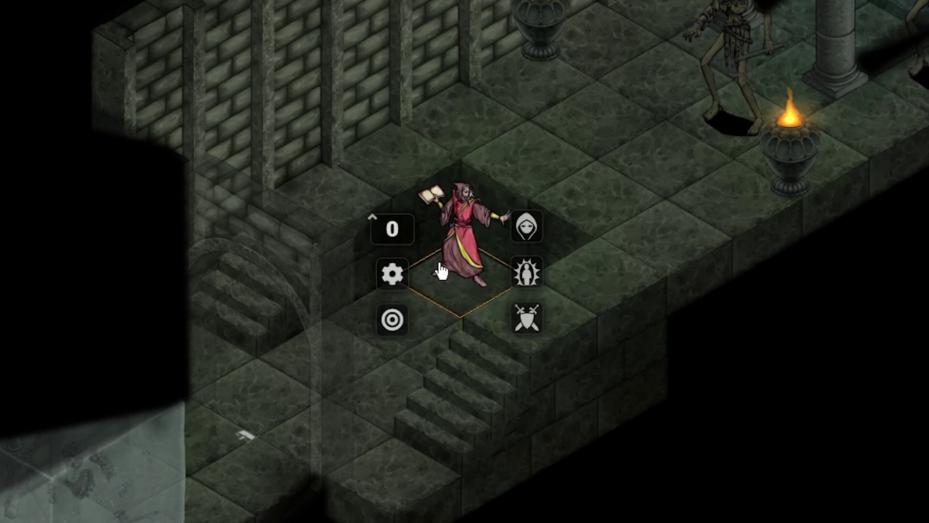
{"action": "key", "text": "Return"}
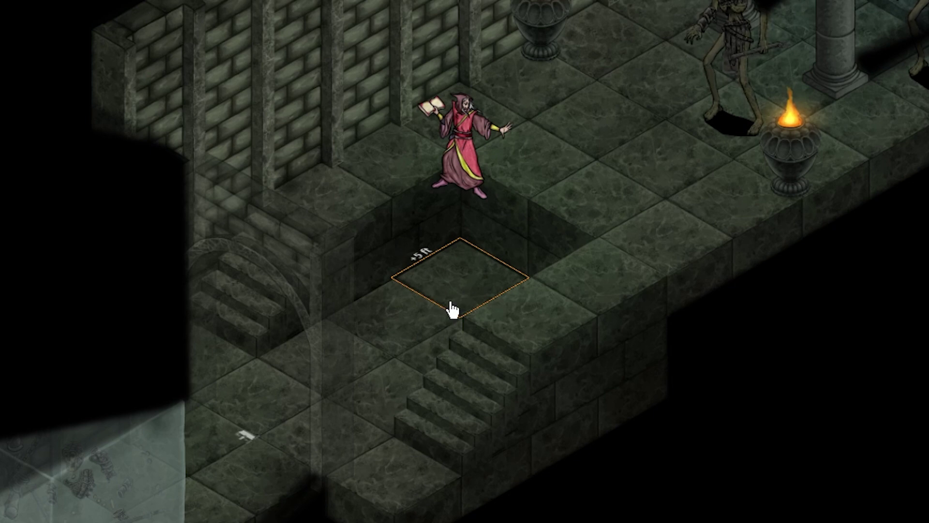
- Move the wizard token around the temple map and along the courtyard's cobblestone path toward the gate
{"action": "left_click_drag", "start_coordinate": [472, 275], "coordinate": [612, 195]}
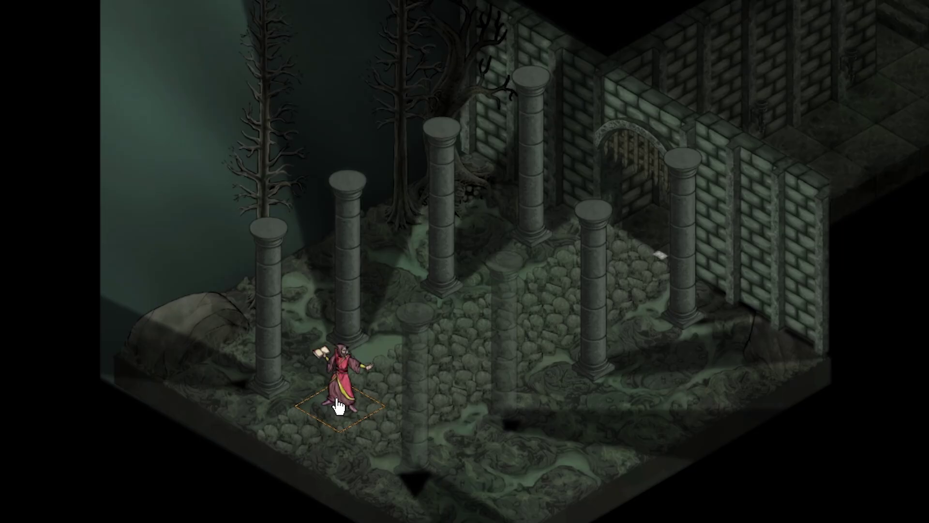
{"action": "left_click_drag", "start_coordinate": [334, 405], "coordinate": [588, 316]}
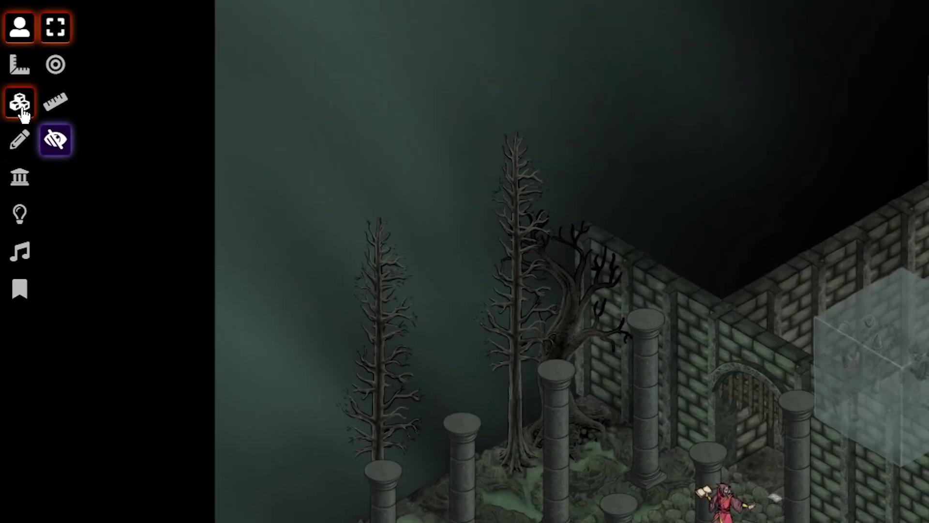
- Show the temple's foreground wall and column tiles as semi-transparent, hide them, and restore their normal display
{"action": "left_click", "coordinate": [19, 103]}
{"action": "left_click", "coordinate": [56, 252]}
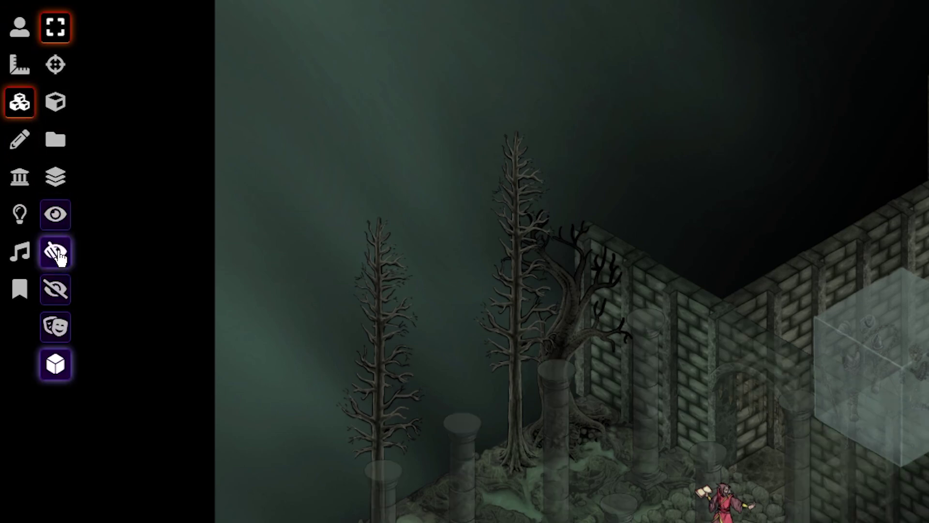
{"action": "left_click", "coordinate": [56, 290]}
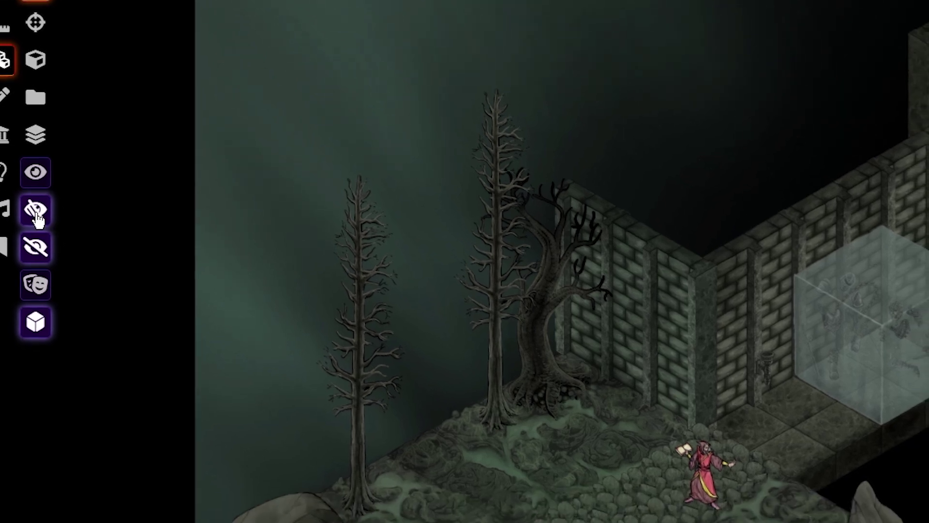
{"action": "left_click", "coordinate": [57, 256]}
{"action": "left_click", "coordinate": [18, 137]}
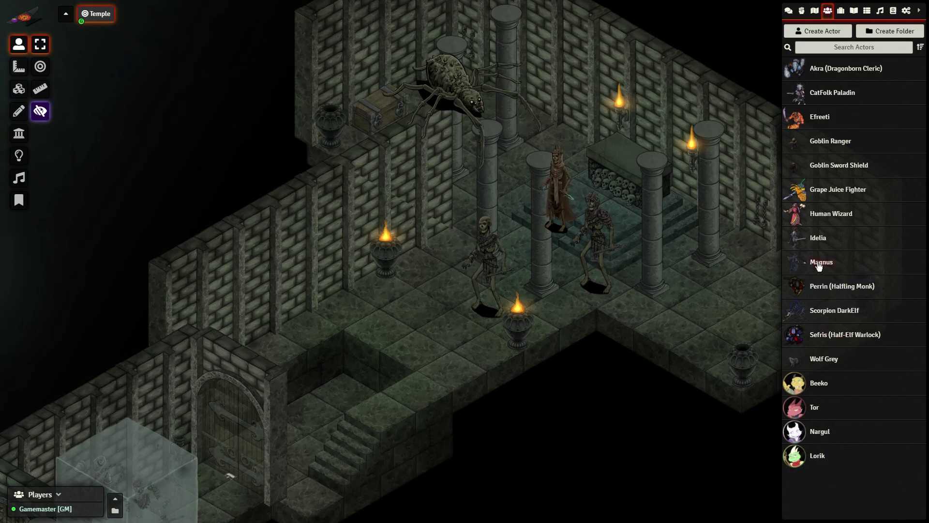
- Place the Magnus and Idelia actors as tokens around the sunken stairs in the temple
{"action": "left_click_drag", "start_coordinate": [821, 262], "coordinate": [429, 351]}
{"action": "left_click_drag", "start_coordinate": [823, 239], "coordinate": [373, 323]}
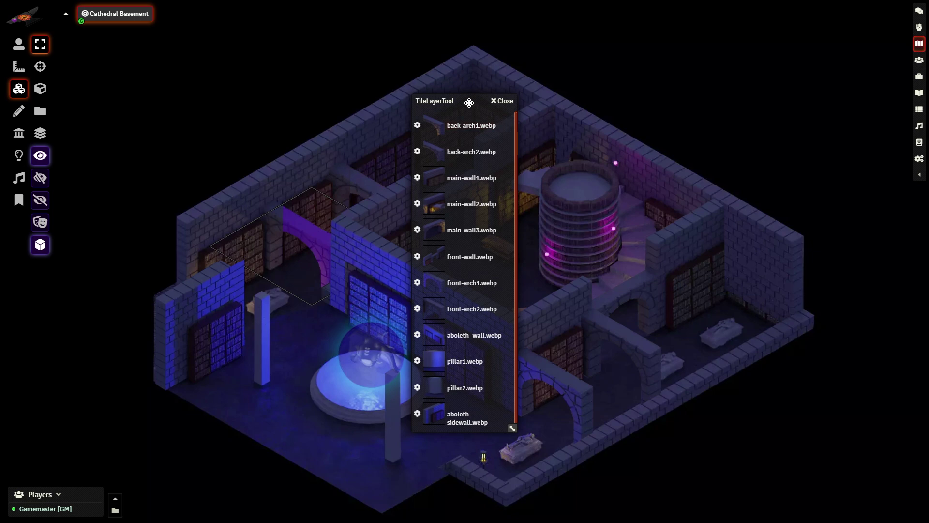
- Move the TileLayerTool list off the Cathedral Basement map and cycle its wall tiles through semi-transparent, hidden and fully visible
{"action": "left_click_drag", "start_coordinate": [469, 102], "coordinate": [762, 103]}
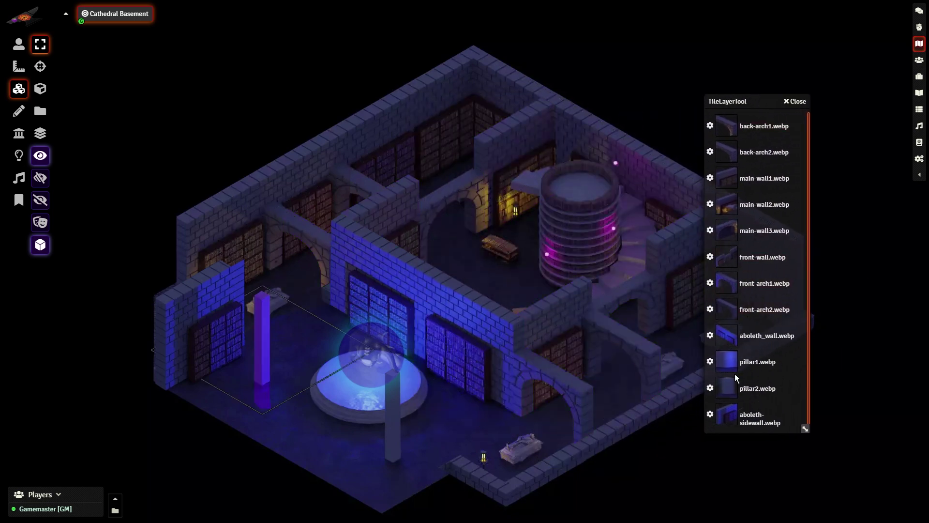
{"action": "left_click", "coordinate": [43, 179]}
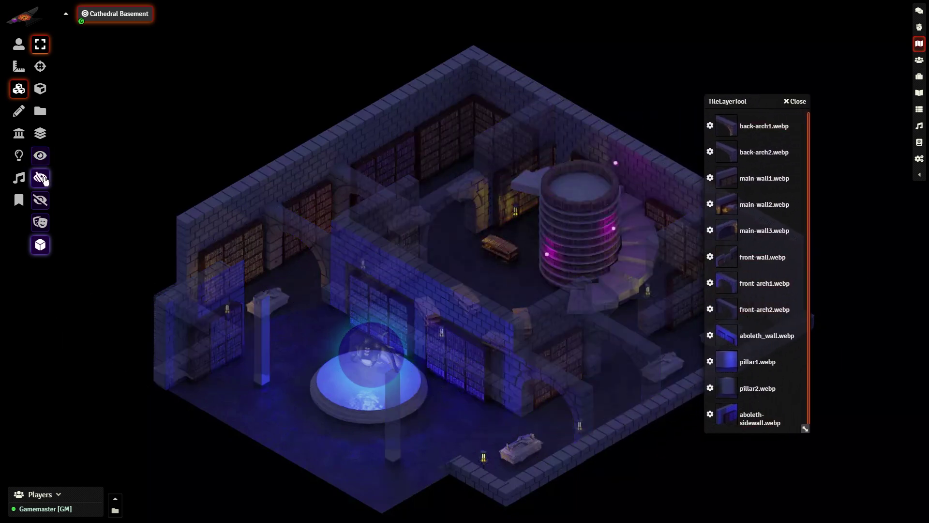
{"action": "left_click", "coordinate": [46, 200]}
{"action": "left_click_drag", "start_coordinate": [370, 294], "coordinate": [274, 274]}
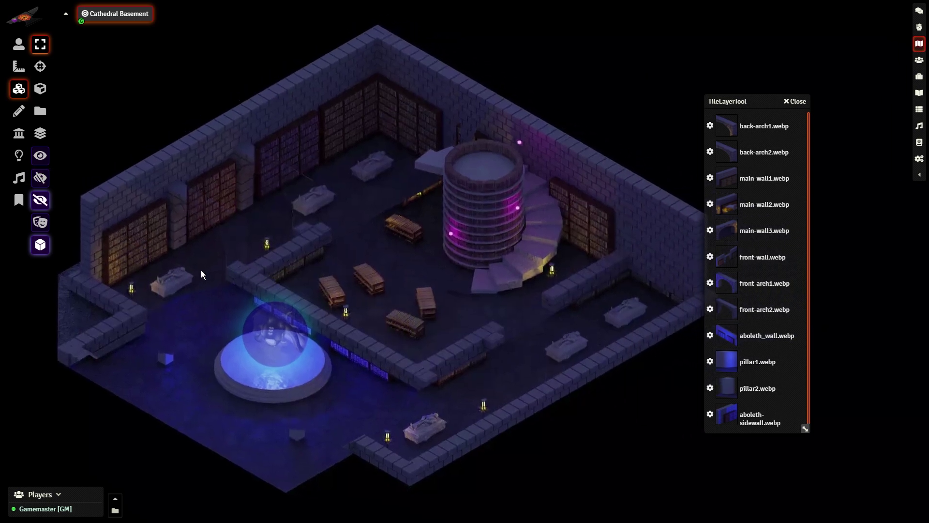
{"action": "left_click", "coordinate": [43, 183]}
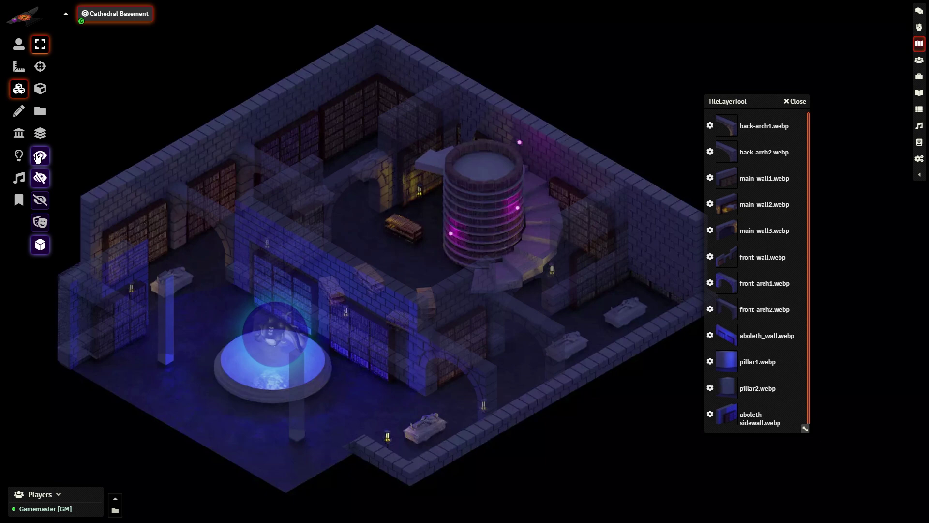
{"action": "left_click", "coordinate": [38, 158]}
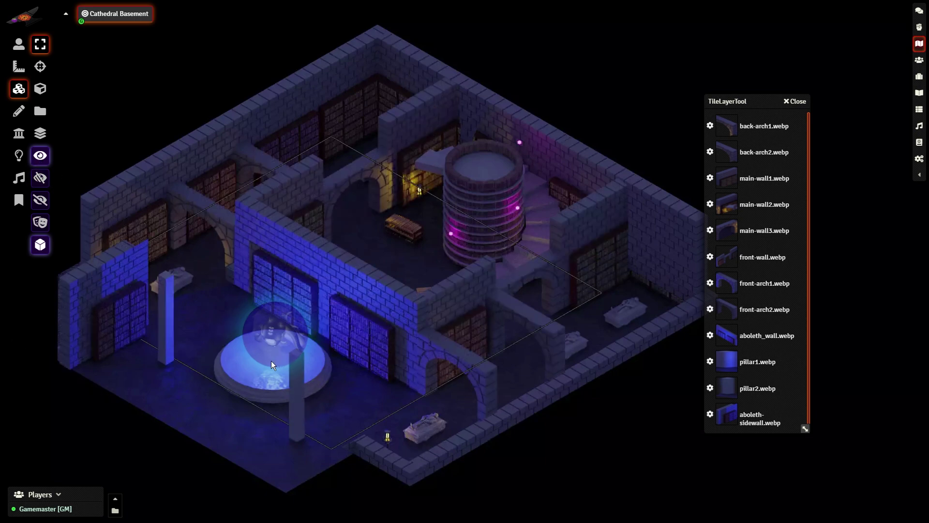
- Select the creature token on the glowing pool and nudge it slightly within the basin
{"action": "left_click", "coordinate": [19, 44]}
{"action": "left_click", "coordinate": [272, 359]}
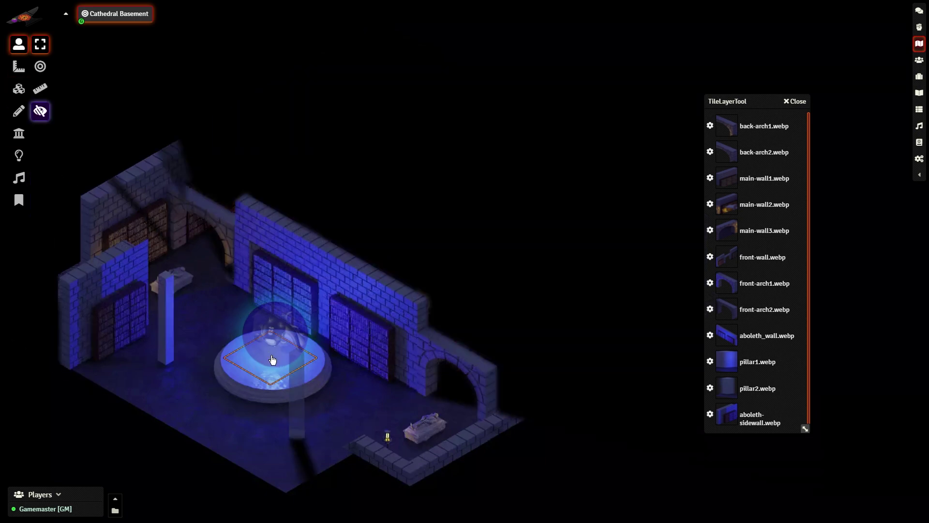
{"action": "mouse_move", "coordinate": [276, 364]}
{"action": "left_mouse_down"}
{"action": "mouse_move", "coordinate": [224, 330]}
{"action": "mouse_move", "coordinate": [285, 377]}
{"action": "left_mouse_up"}
{"action": "left_click", "coordinate": [345, 388]}
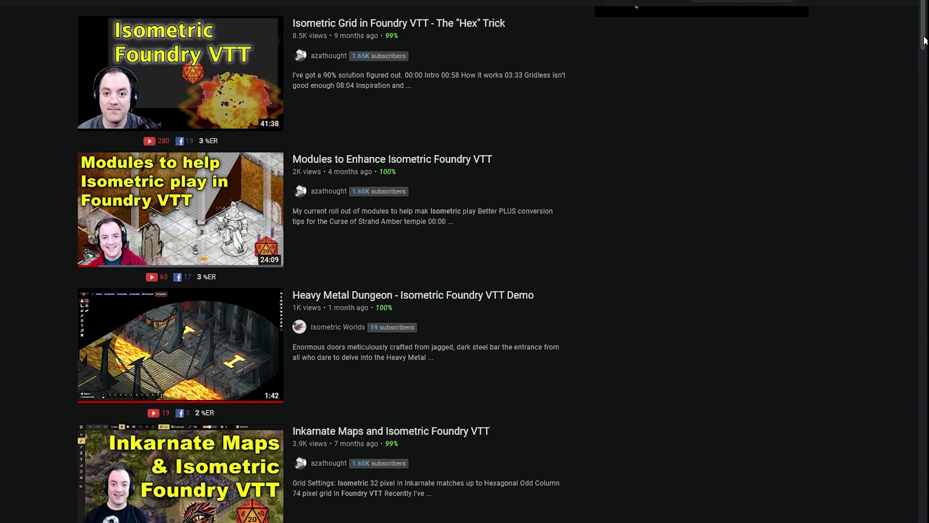
- Switch to YouTube and browse the search results for isometric Foundry VTT videos
{"action": "scroll", "coordinate": [925, 41], "scroll_direction": "down", "scroll_amount": 8}
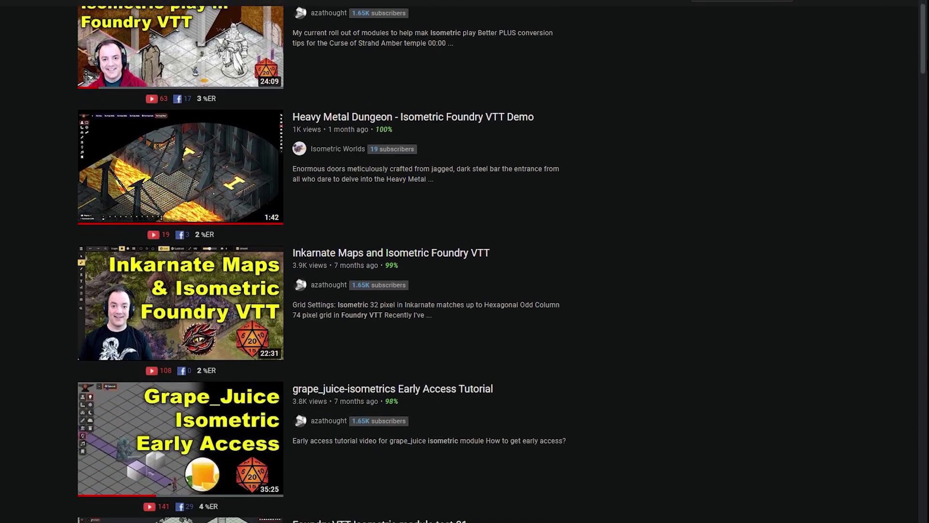
{"action": "scroll", "coordinate": [502, 264], "scroll_direction": "down", "scroll_amount": 9}
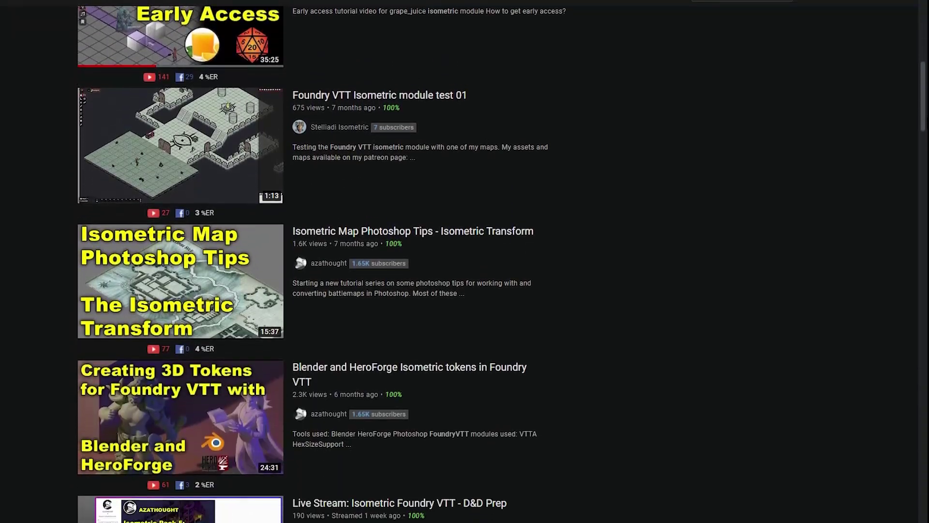
{"action": "scroll", "coordinate": [503, 264], "scroll_direction": "down", "scroll_amount": 9}
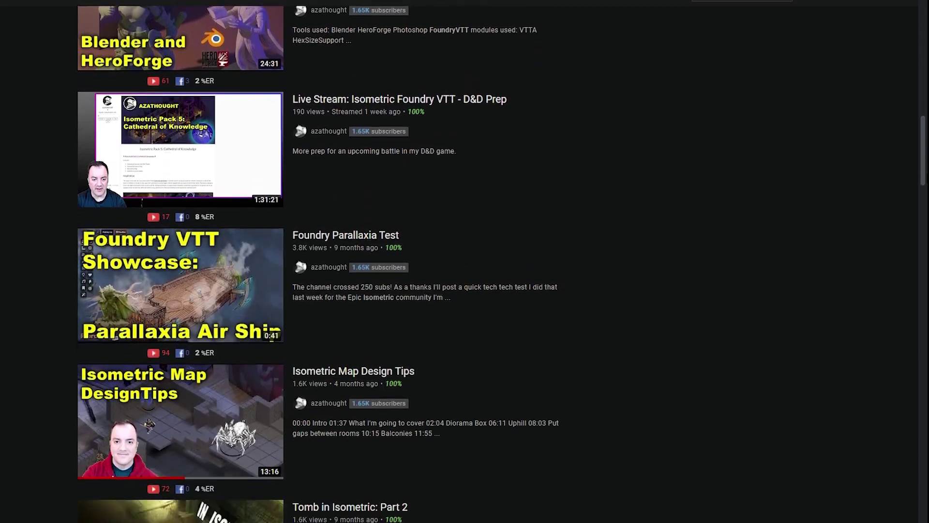
{"action": "scroll", "coordinate": [744, 498], "scroll_direction": "down", "scroll_amount": 2}
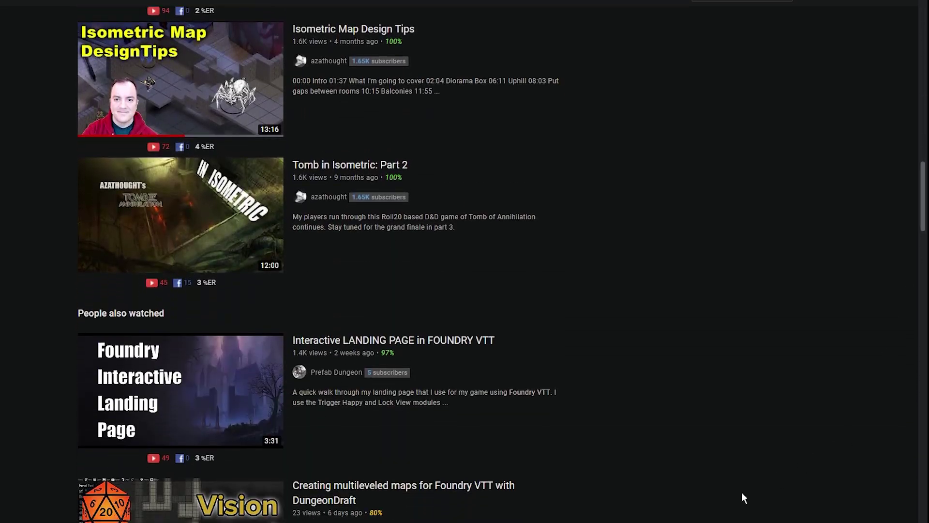